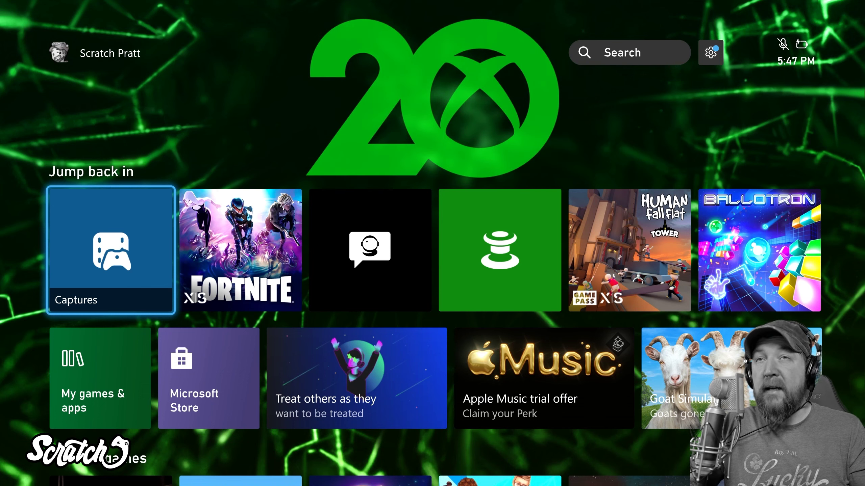
Step: Open the Capture & share section of the Xbox guide
key(super)
key(Down)
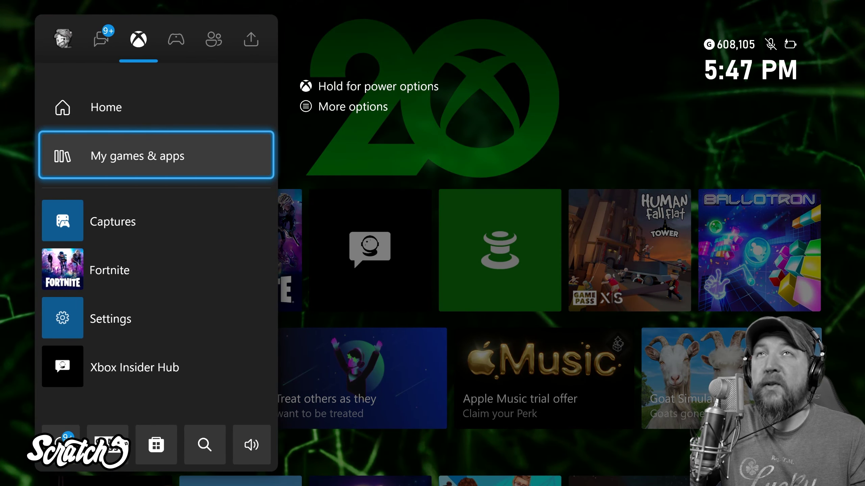
key(Right)
key(Right)
key(Right)
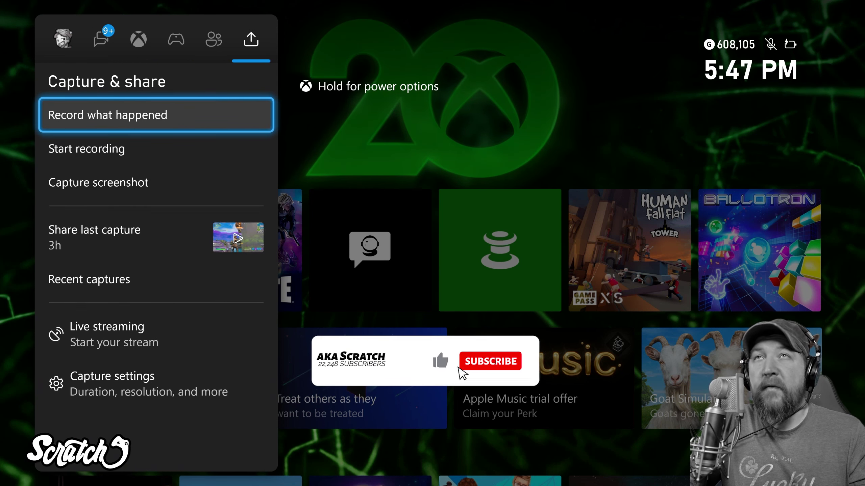
Step: Open the recent captures and show all of them in the full My captures list
key(Down)
key(Down)
key(Down)
key(Down)
key(Return)
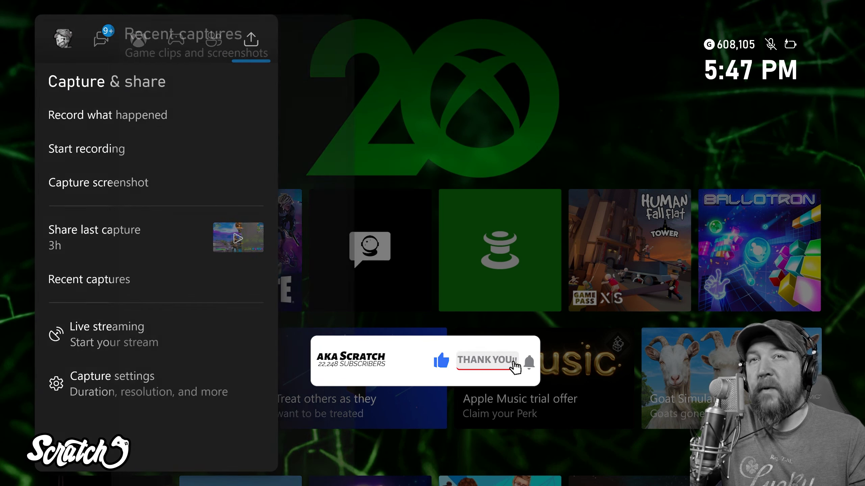
key(Page_Down)
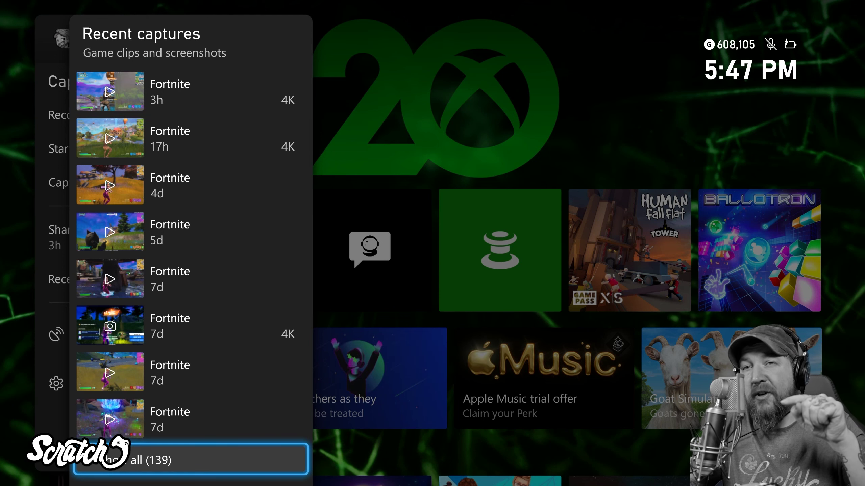
key(Return)
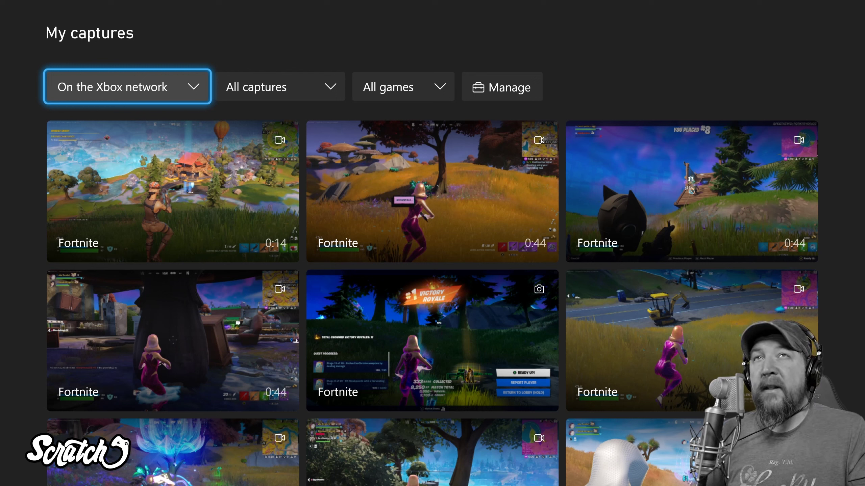
Step: Check which capture types the All captures filter offers
key(Right)
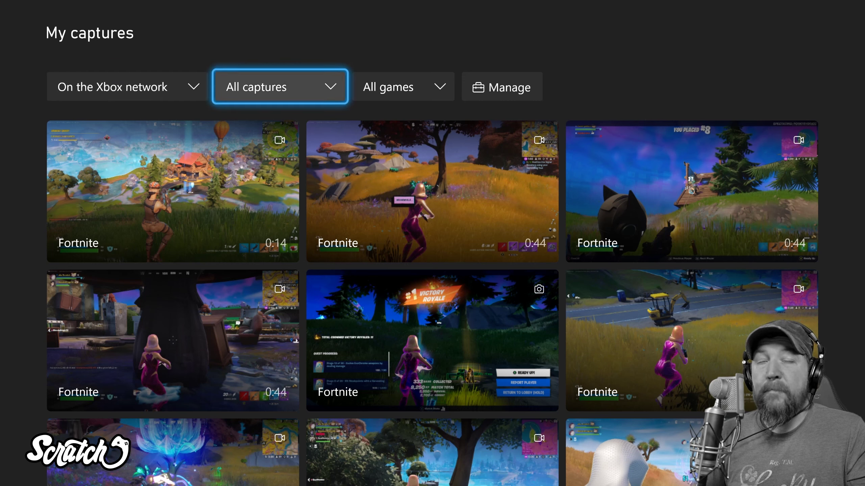
key(Return)
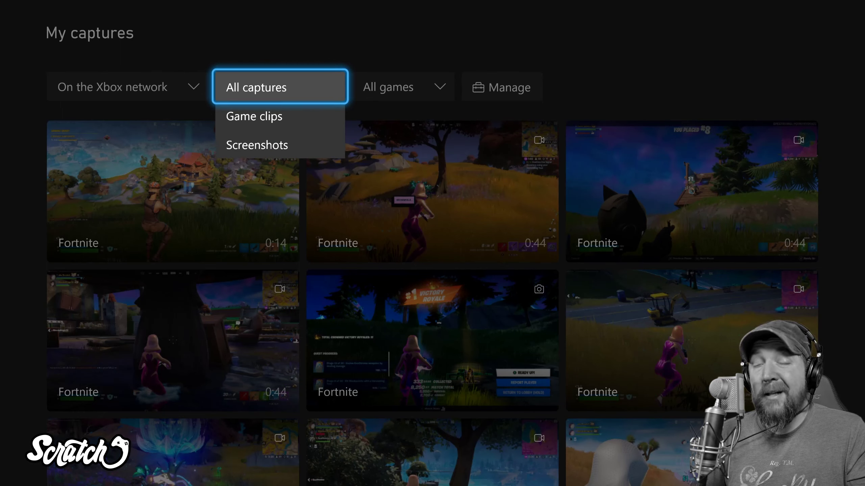
key(Escape)
Step: Look through the list of games available for filtering the captures on the Xbox network
key(Right)
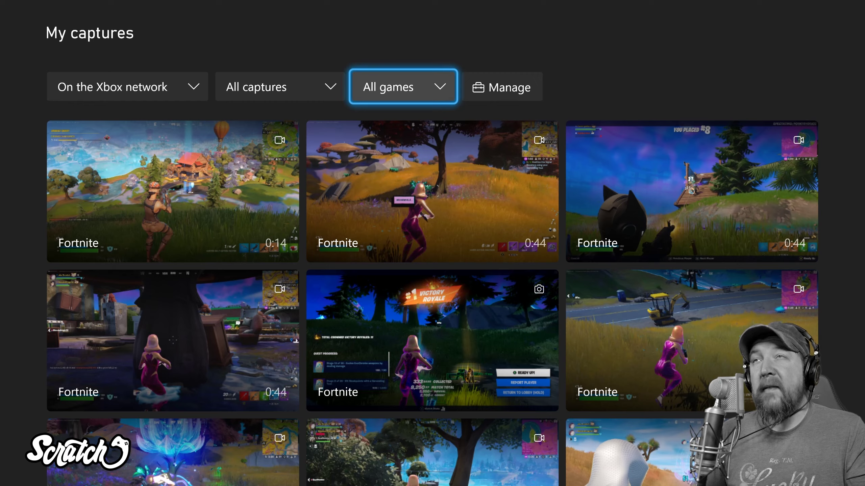
key(Return)
key(Down)
key(Down)
key(Down)
key(Down)
key(Up)
key(Up)
key(Up)
key(Up)
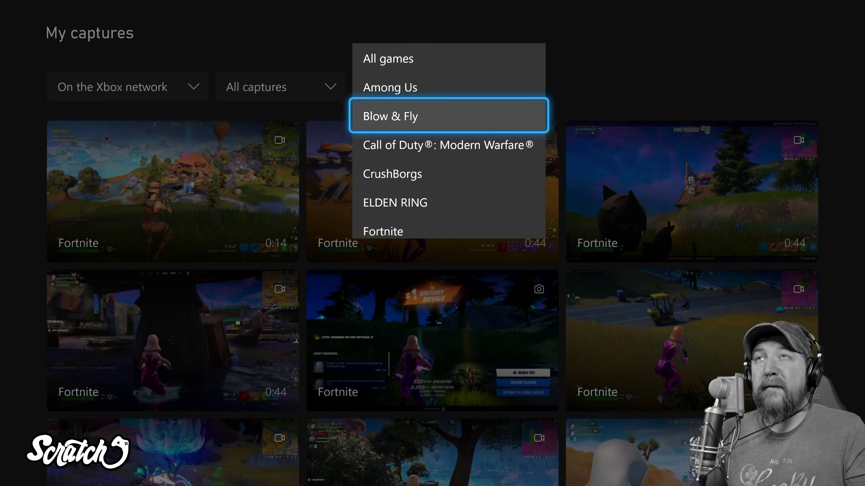
key(Return)
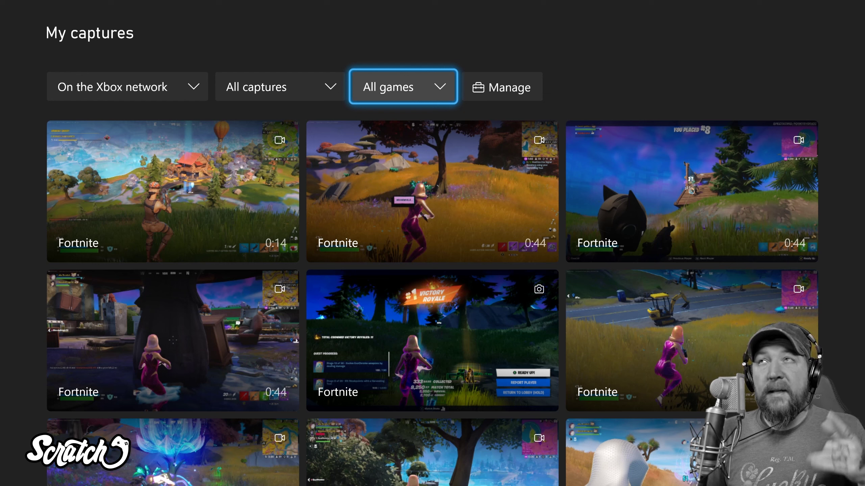
Step: Switch the captures location to On this Xbox console
key(Left)
key(Left)
key(Return)
key(Down)
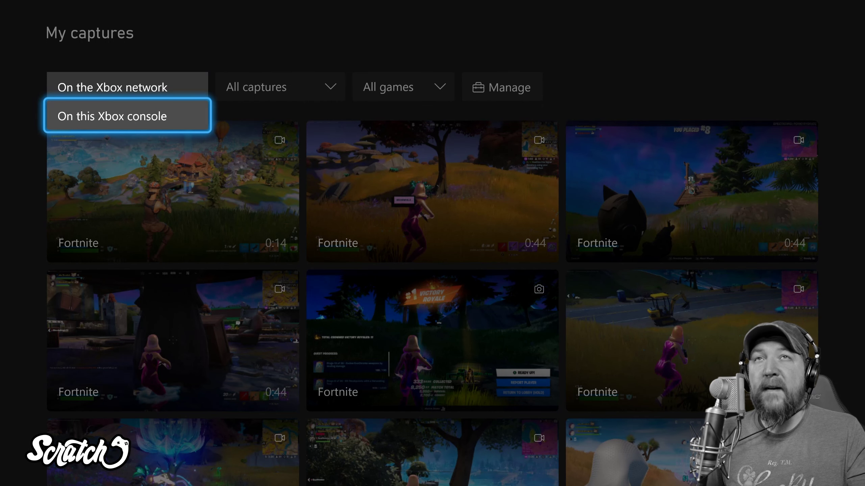
key(Return)
Step: Check the game filter choices for the console's local captures, keeping All games selected
key(Right)
key(Right)
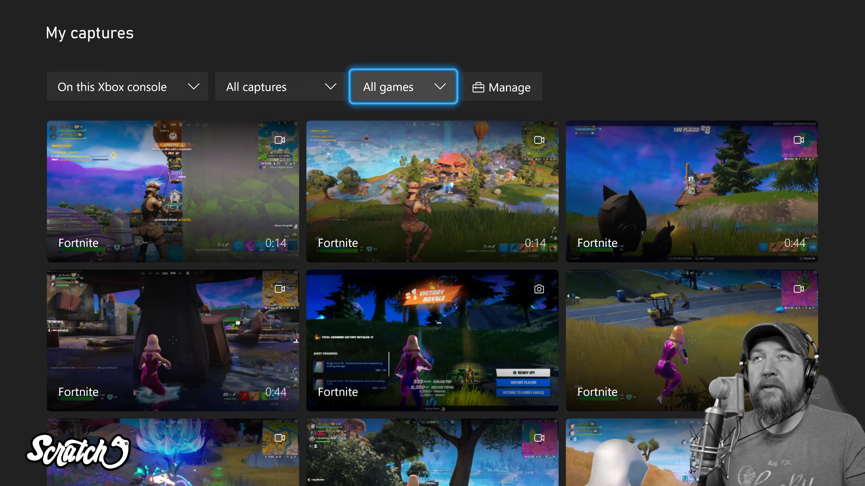
key(Return)
key(Down)
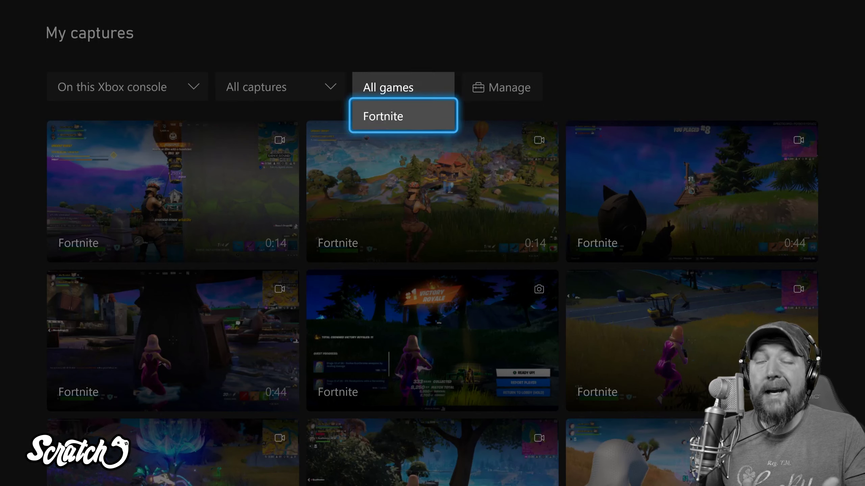
key(Up)
key(Return)
Step: Set the captures location back to On the Xbox network
key(Left)
key(Left)
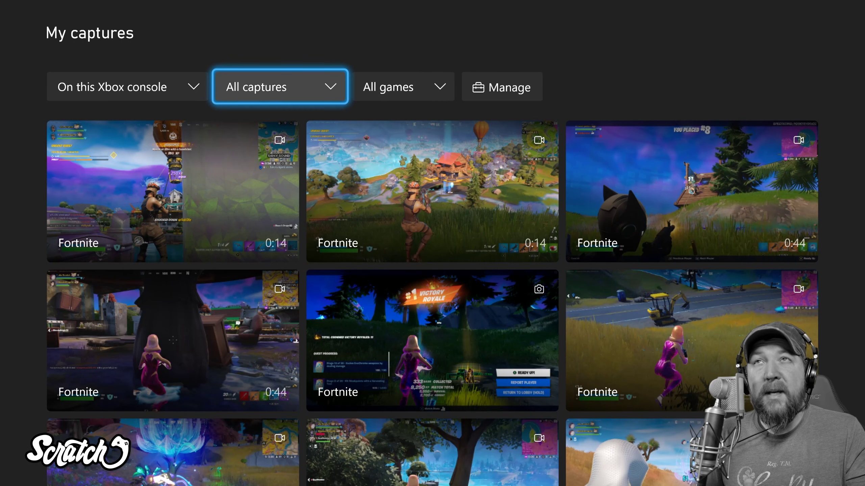
key(Return)
key(Up)
key(Return)
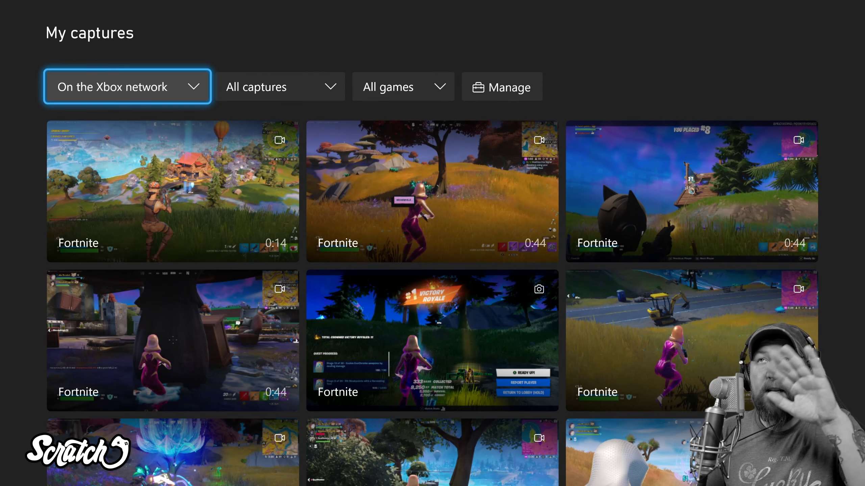
Step: Look through the grid of captures stored on the Xbox network
key(Right)
key(Right)
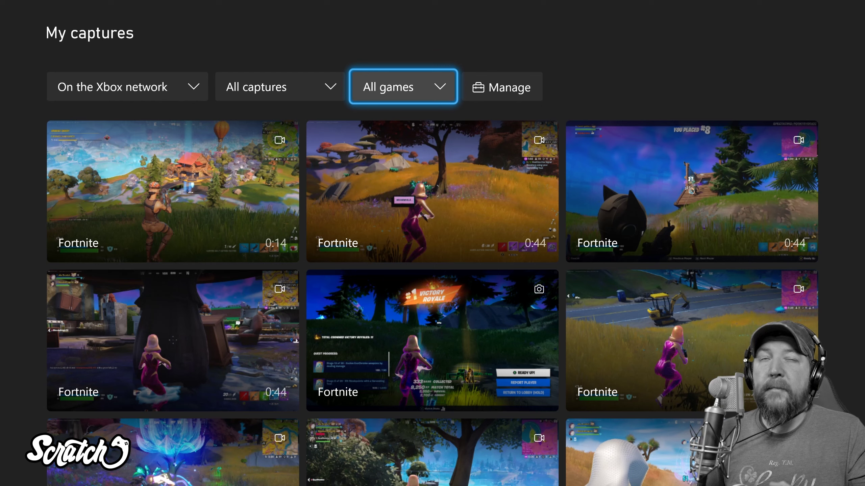
key(Down)
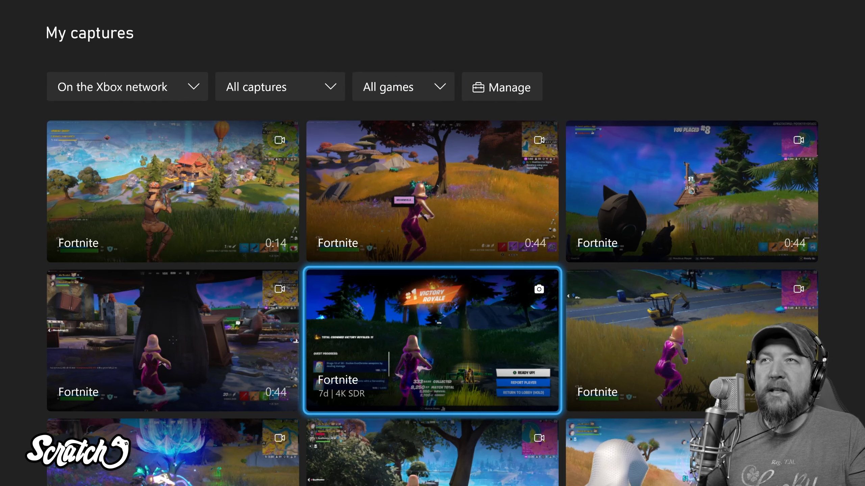
key(Down)
key(Down)
key(Up)
key(Up)
key(Up)
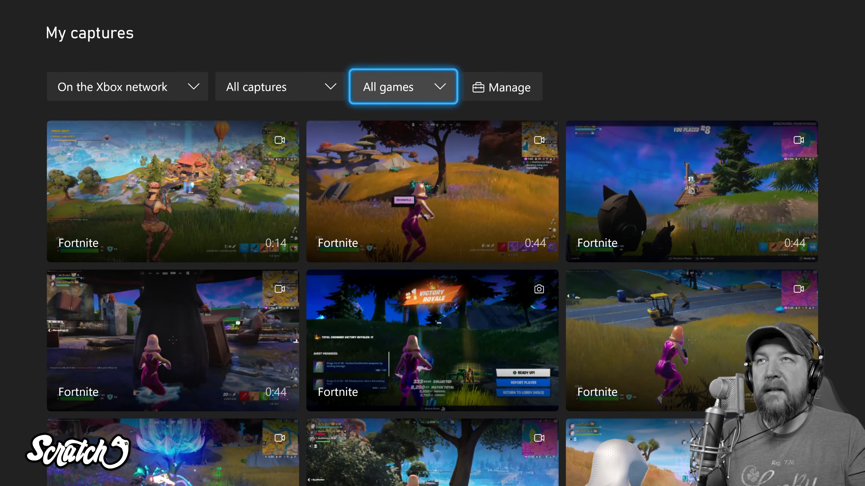
Step: View the options for the four-day-old 1080p Fortnite clip, and close them without choosing any
key(Down)
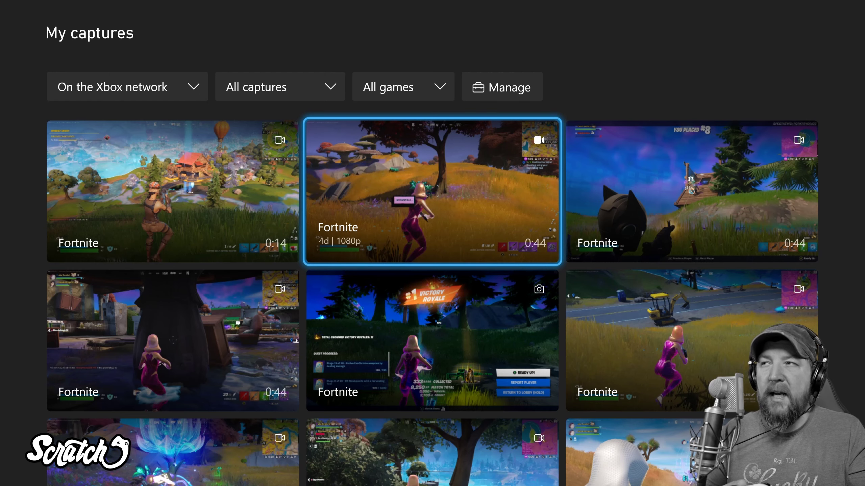
key(Menu)
key(Down)
key(Up)
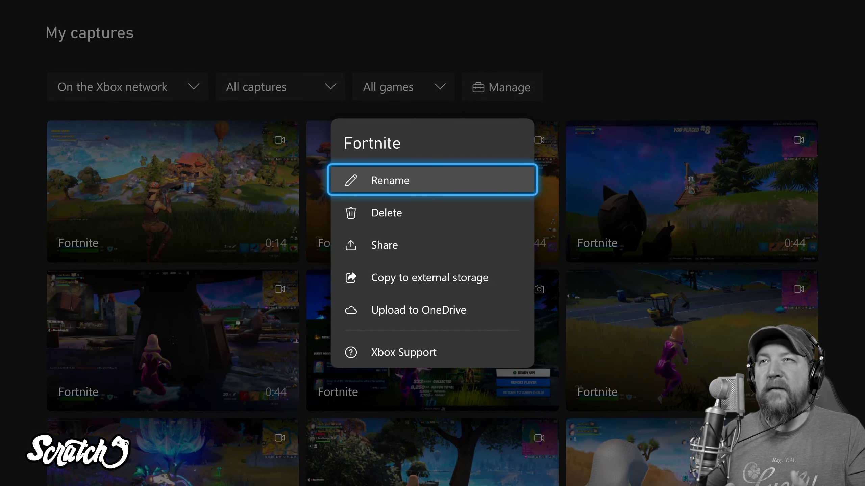
key(Escape)
key(Up)
key(Down)
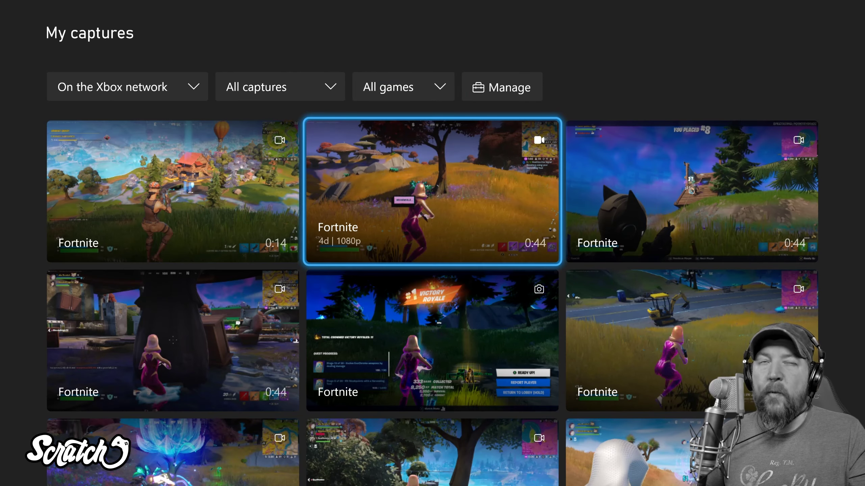
Step: Open the Manage page for the captures
key(Up)
key(Right)
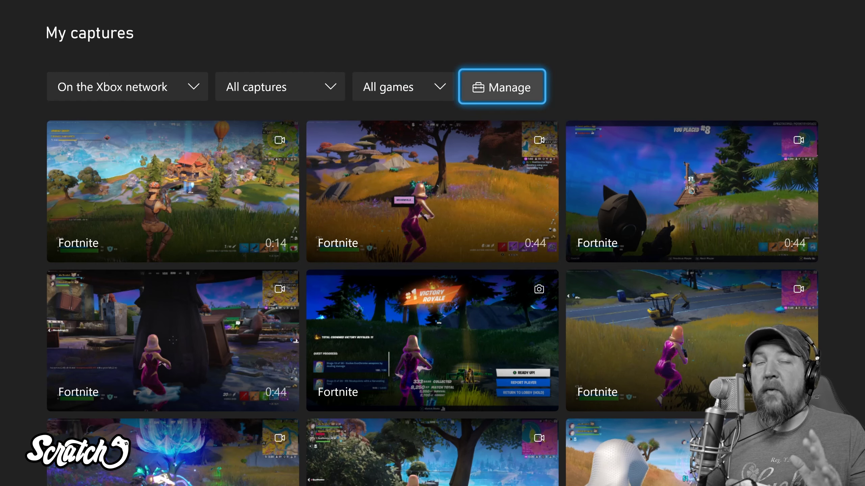
key(Return)
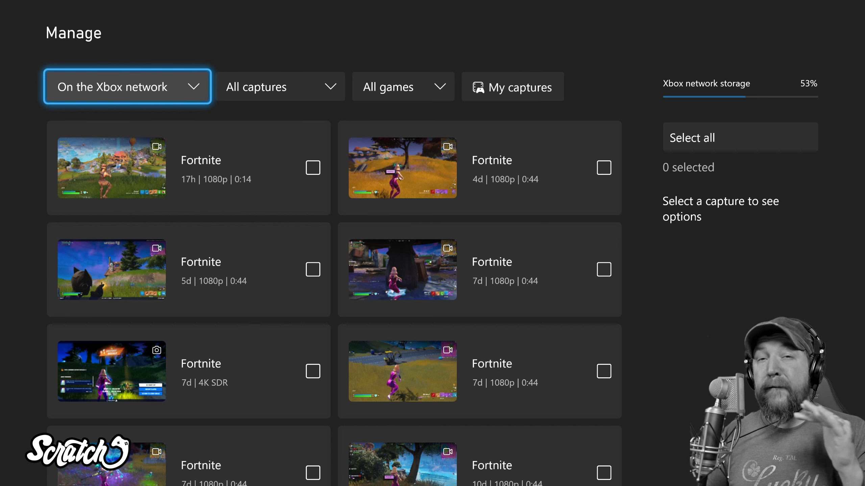
Step: Select all captures on the Xbox network
key(Right)
key(Right)
key(Right)
key(Right)
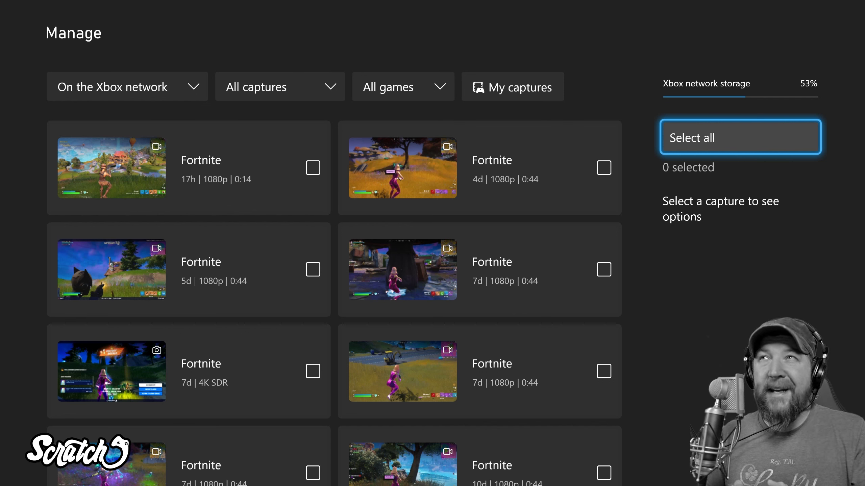
key(Return)
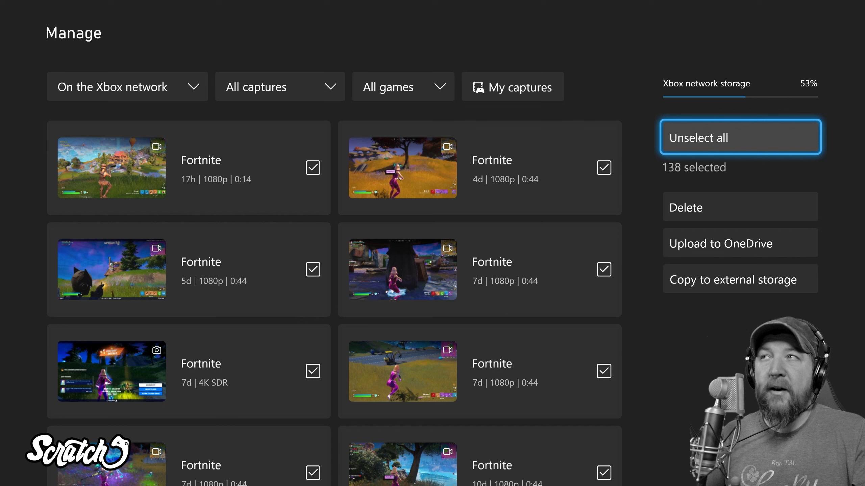
Step: Review the delete, OneDrive upload and external storage options for the whole selection, and unselect all captures
key(Down)
key(Down)
key(Down)
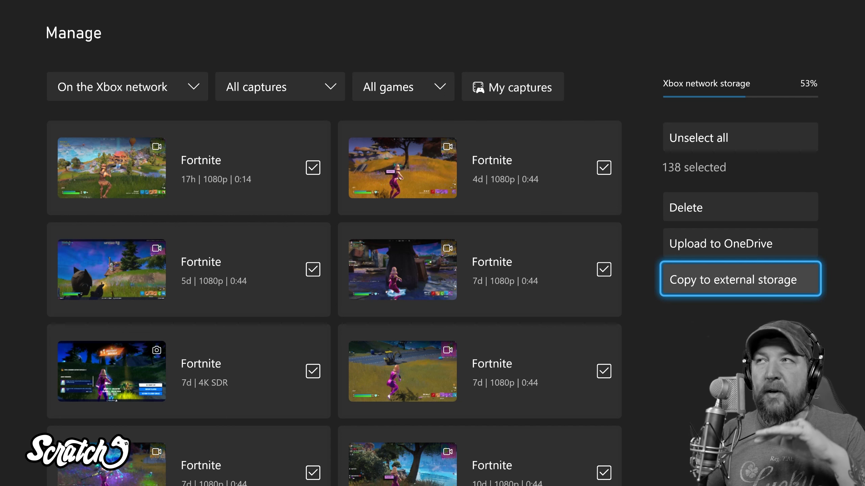
key(Up)
key(Up)
key(Up)
key(Return)
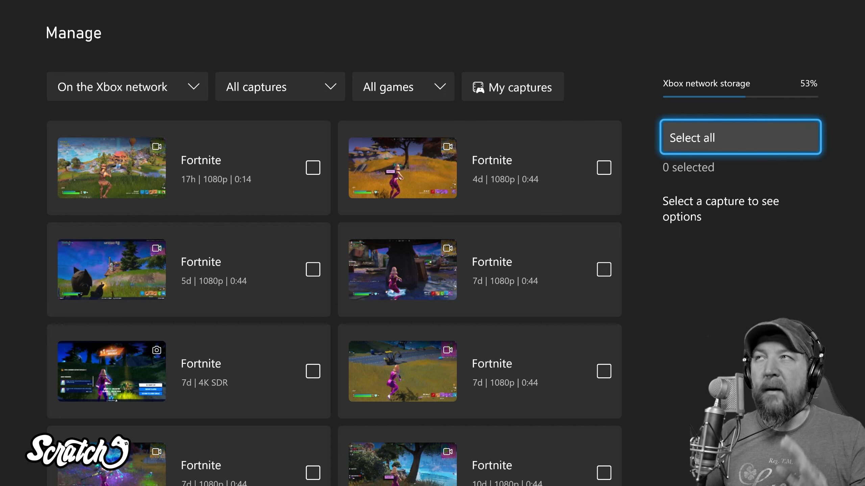
Step: Select the 17-hour-old, 0:14 Fortnite clip and go through the options offered for a single capture
key(Left)
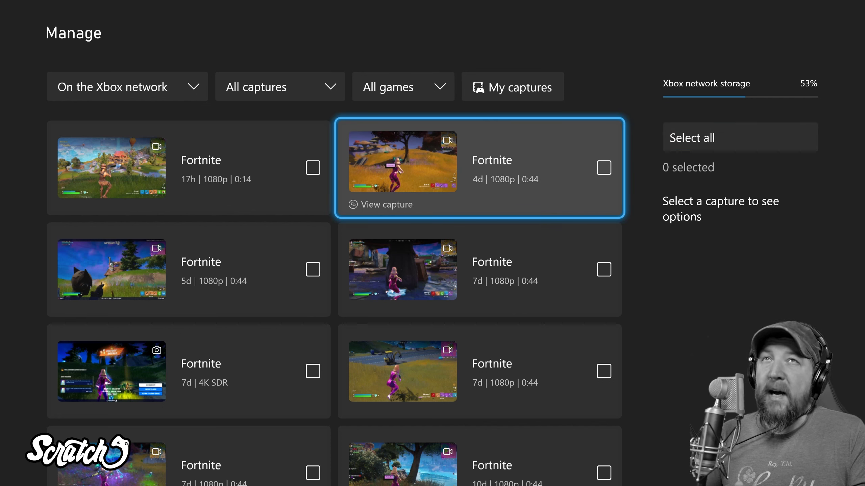
key(Left)
key(Up)
key(Down)
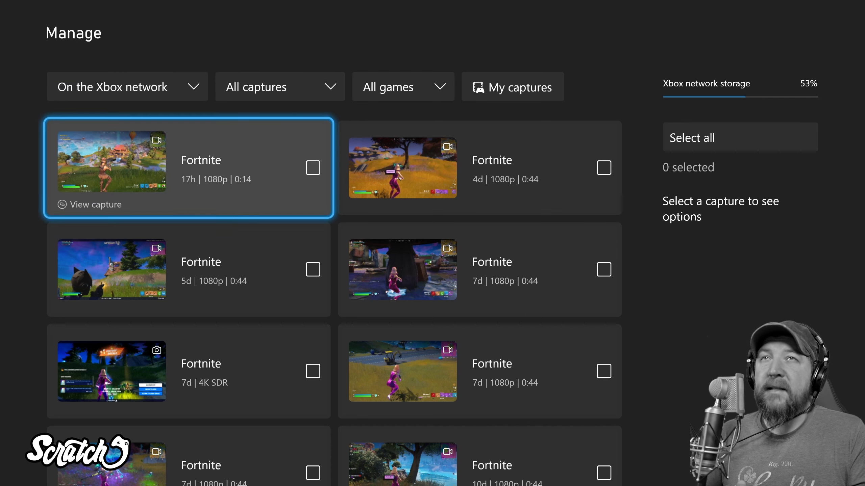
key(Return)
key(Right)
key(Right)
key(Down)
key(Down)
key(Down)
key(Down)
key(Down)
key(Down)
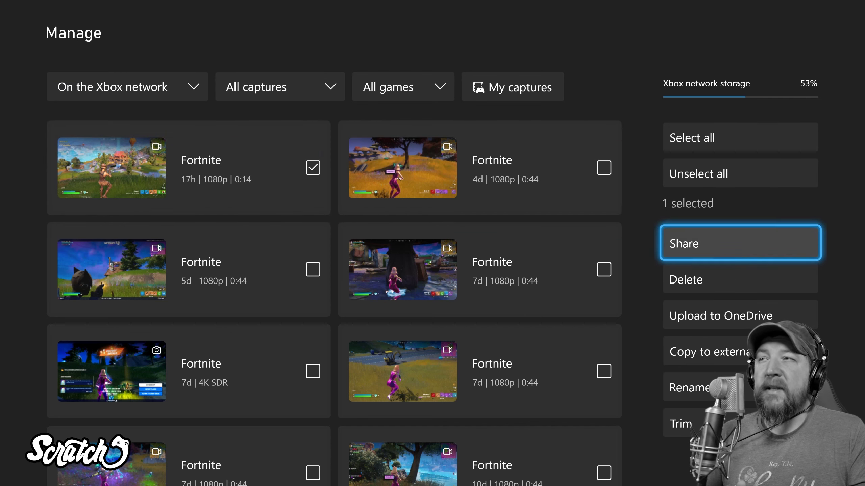
key(Up)
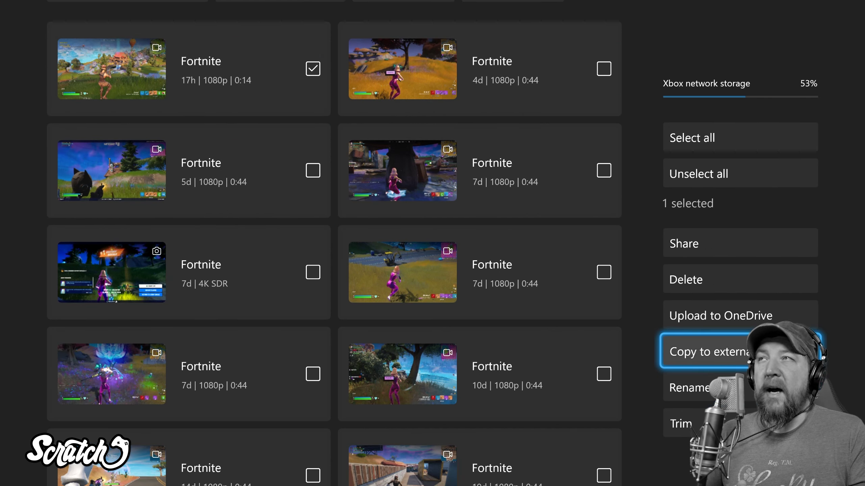
Step: Add the four-day-old, 0:44 Fortnite clip to the selection and deselect the 17-hour-old one
key(Left)
key(Up)
key(Up)
key(Return)
key(Left)
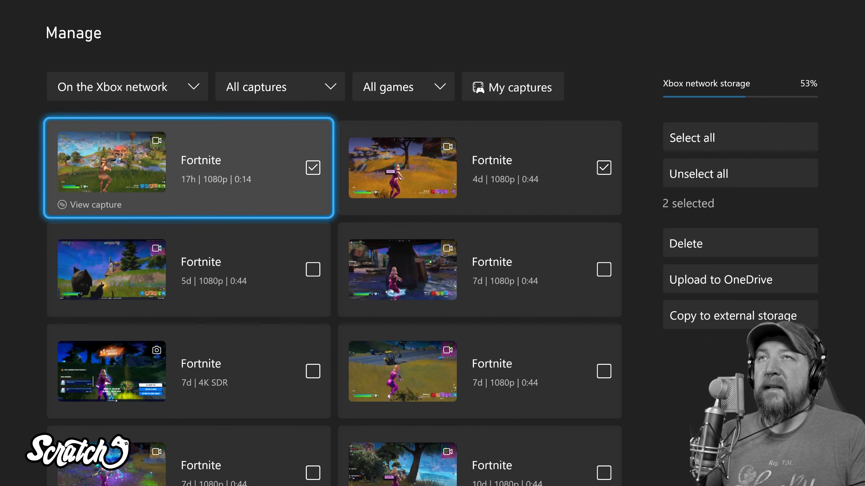
key(Return)
Step: Review the options for the selected four-day-old Fortnite clip, and deselect it
key(Right)
key(Right)
key(Down)
key(Down)
key(Down)
key(Down)
key(Down)
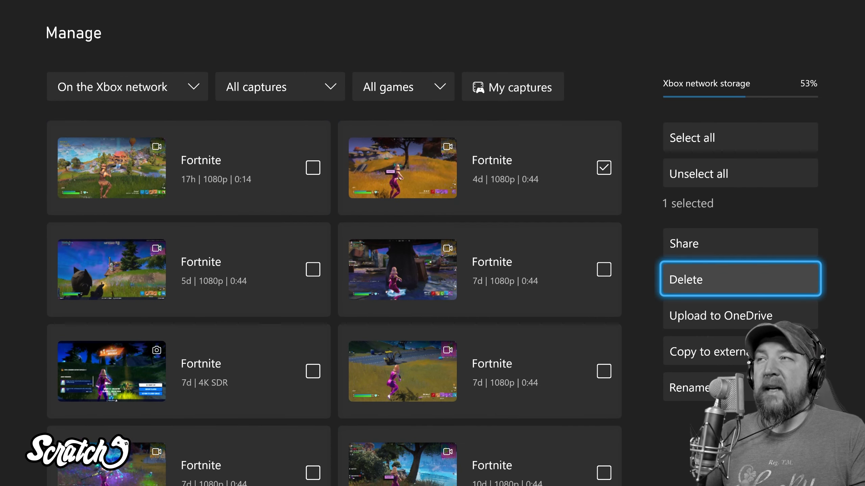
key(Up)
key(Left)
key(Up)
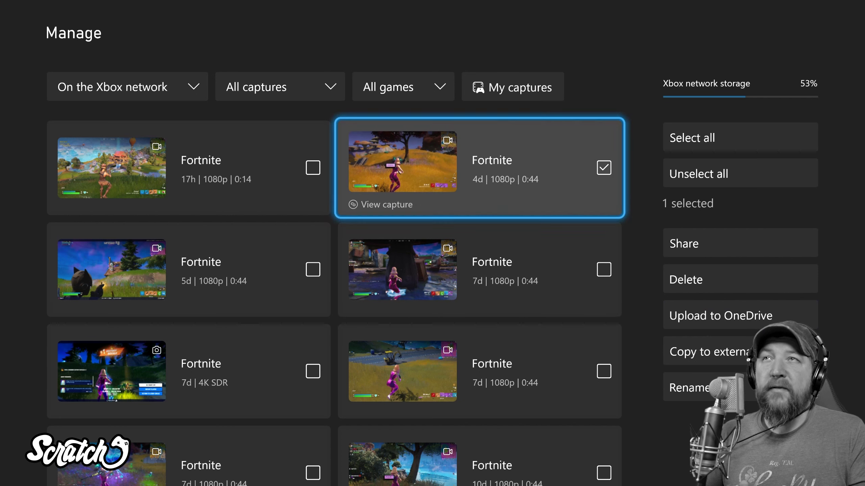
key(Return)
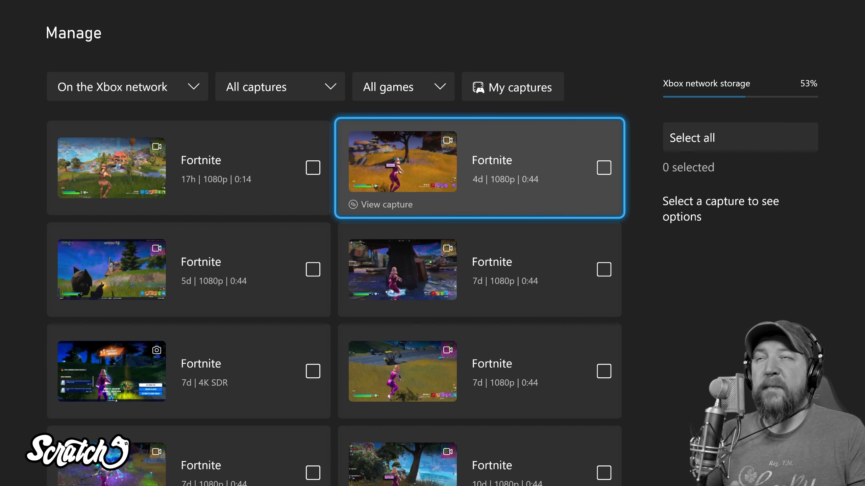
Step: Switch the Manage list to captures stored on this Xbox console
key(Left)
key(Right)
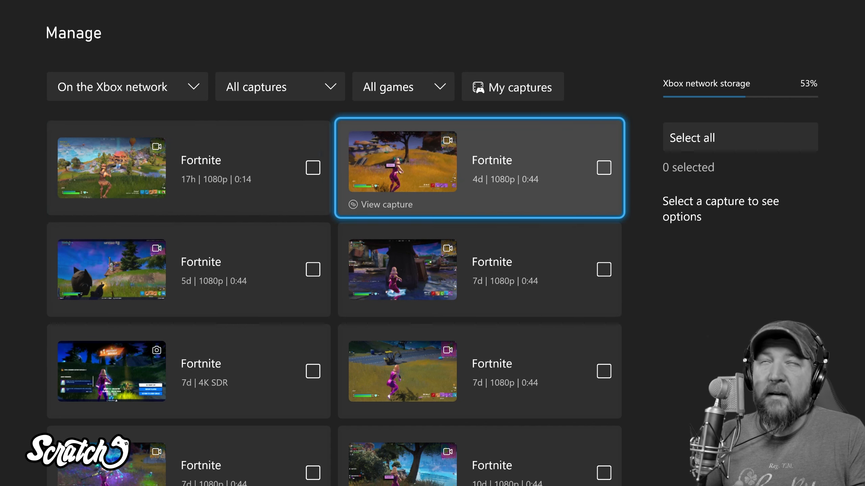
key(Left)
key(Up)
key(Return)
key(Down)
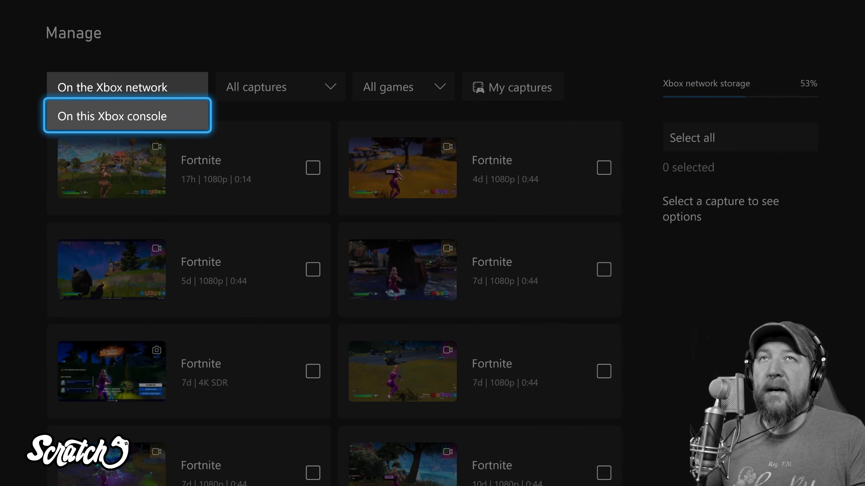
key(Return)
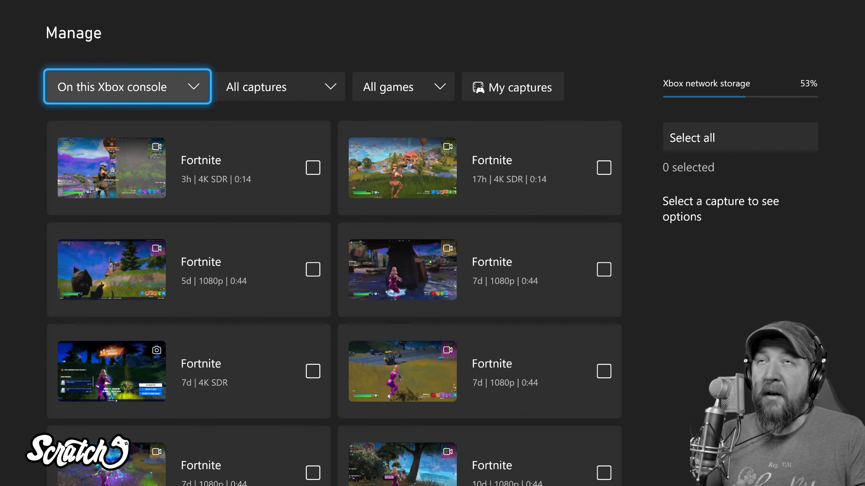
Step: Check the options for the three-hour-old and 17-hour-old 4K SDR Fortnite clips, leaving both unselected
key(Down)
key(Right)
key(Left)
key(Return)
key(Return)
key(Right)
key(Return)
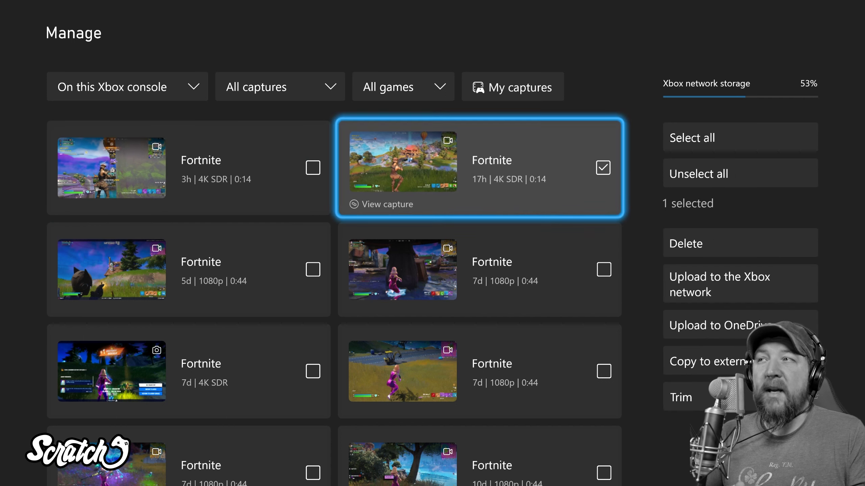
key(Return)
key(Return)
Step: Switch the Manage list back to captures on the Xbox network
key(Up)
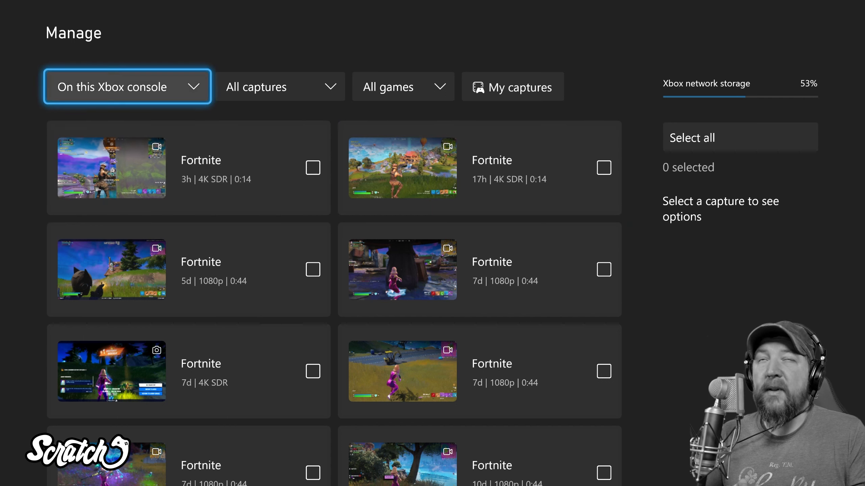
key(Return)
key(Up)
key(Return)
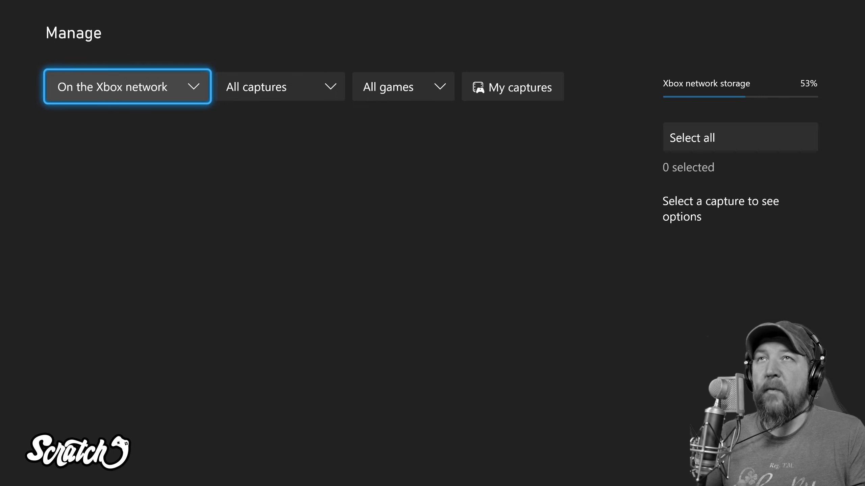
Step: Select the four-day-old, 0:44 Fortnite clip to view its network options, and deselect it
key(Down)
key(Right)
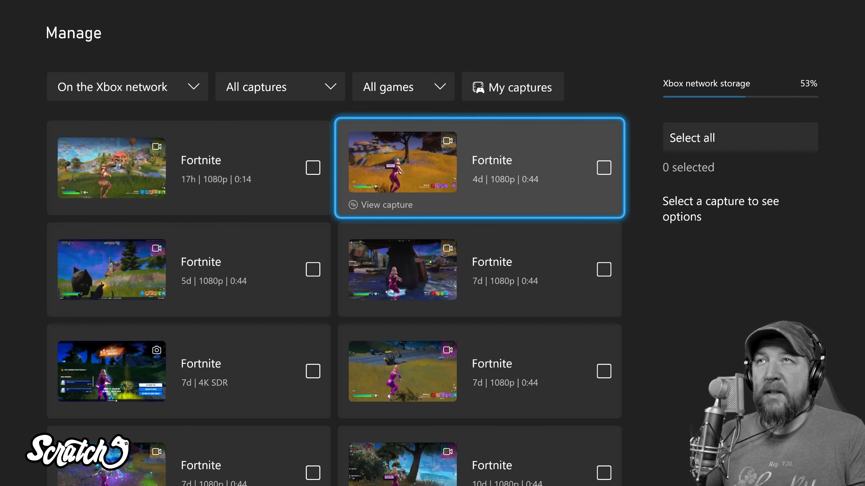
key(Return)
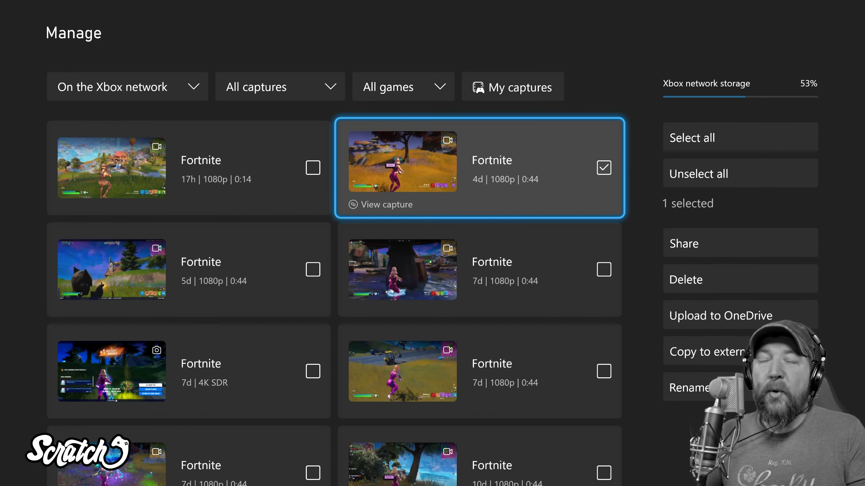
key(Return)
Step: Select the seven-day-old 4K SDR Fortnite screenshot and go through the options offered for it
key(Down)
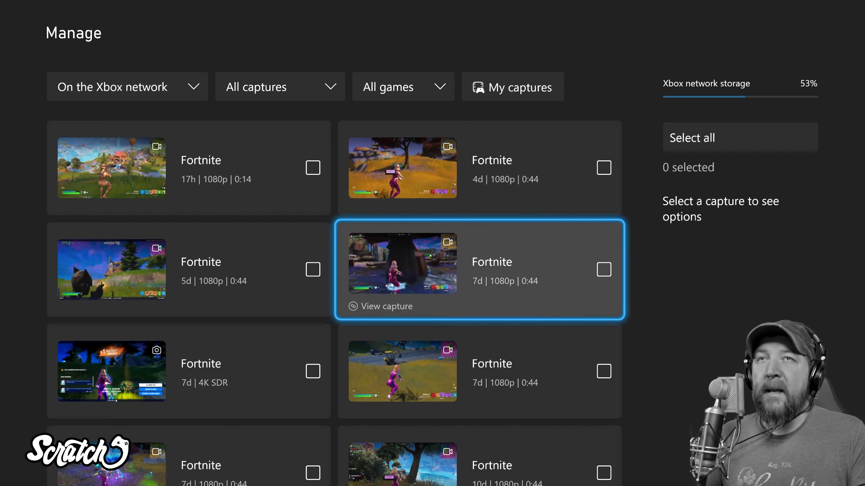
key(Left)
key(Down)
key(Return)
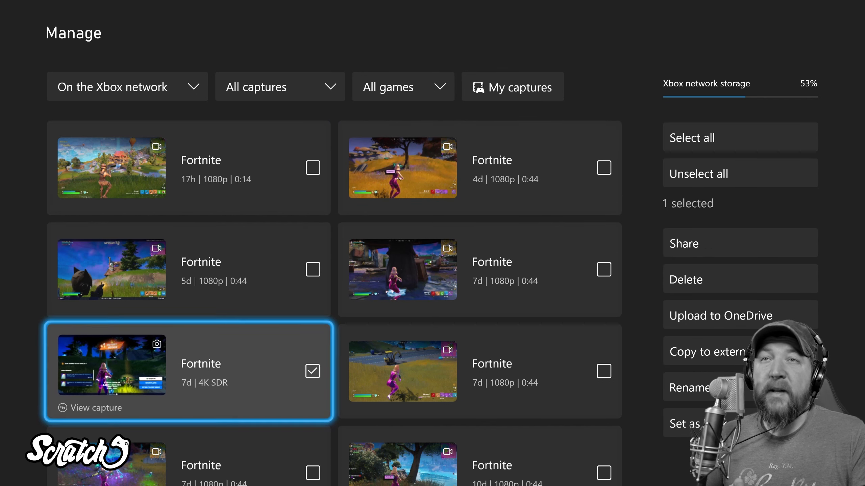
key(Right)
key(Right)
key(Down)
key(Down)
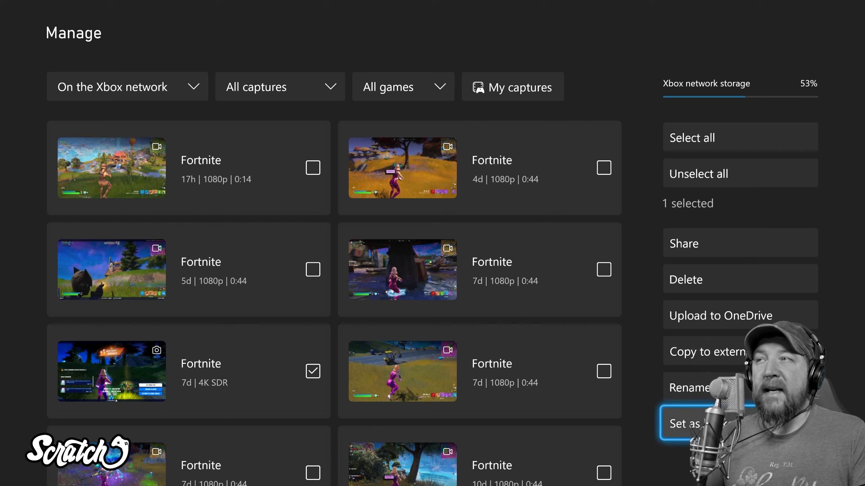
key(Up)
key(Up)
key(Up)
key(Up)
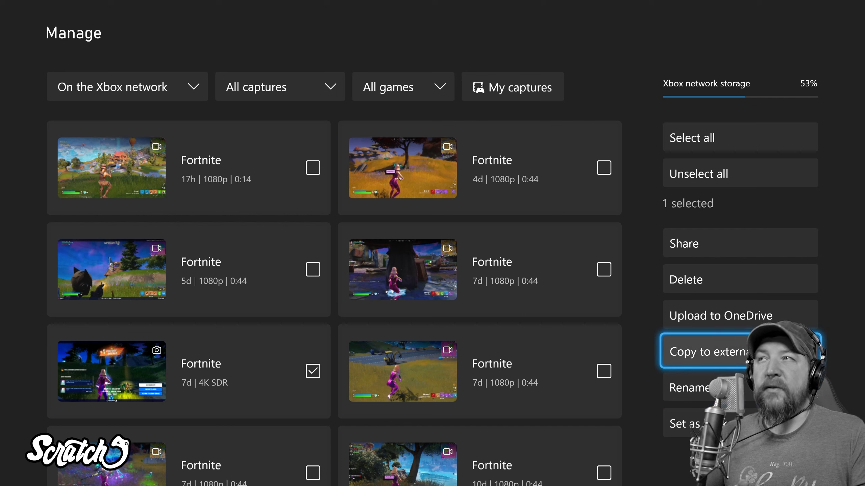
Step: Deselect the seven-day-old 4K SDR Fortnite screenshot
key(Left)
key(Left)
key(Down)
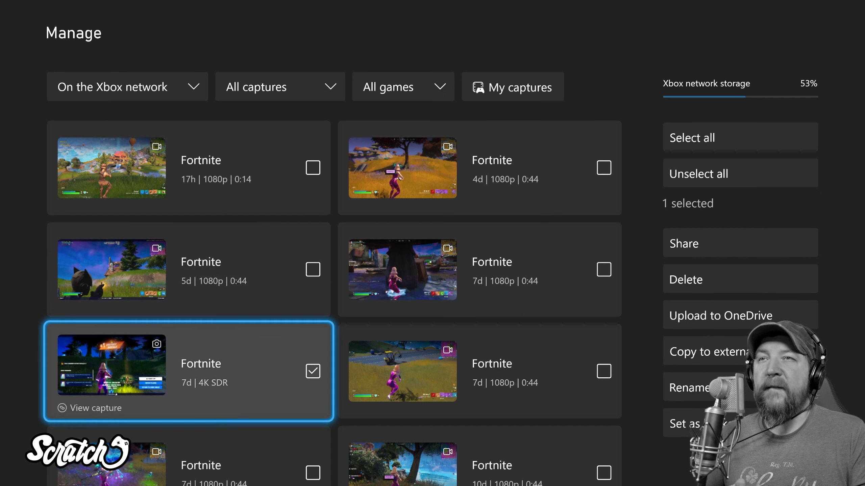
key(Return)
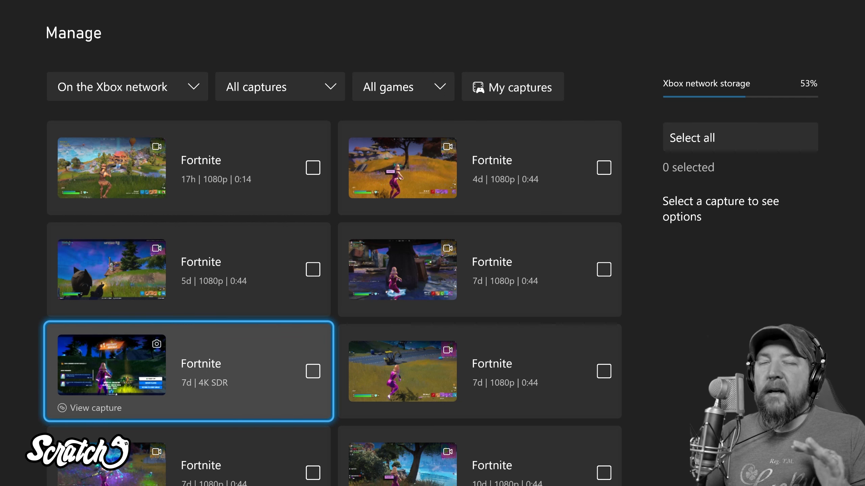
key(Right)
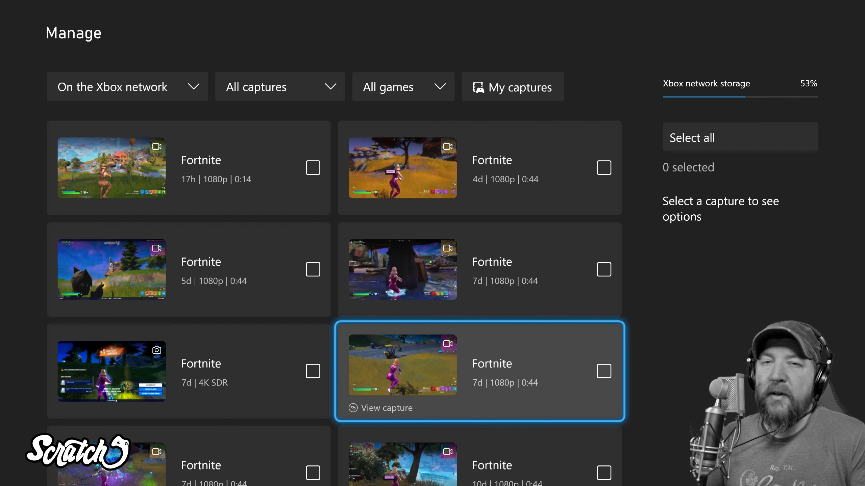
key(Left)
key(Up)
key(Up)
key(Up)
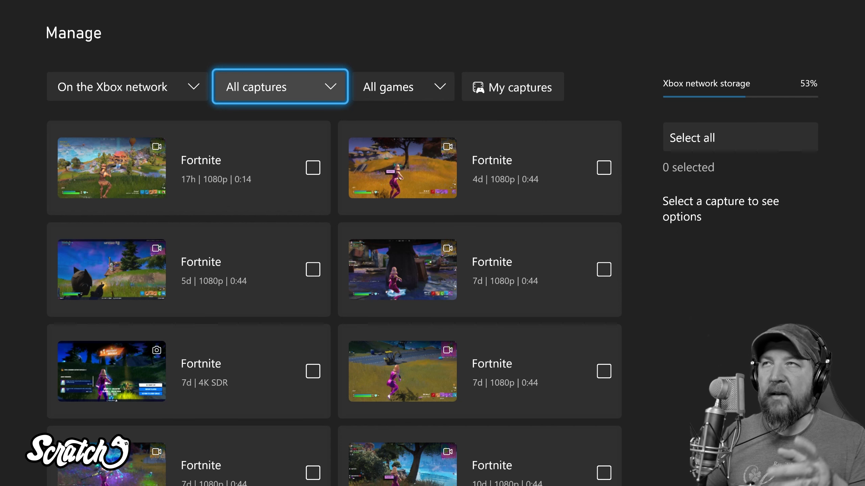
key(Down)
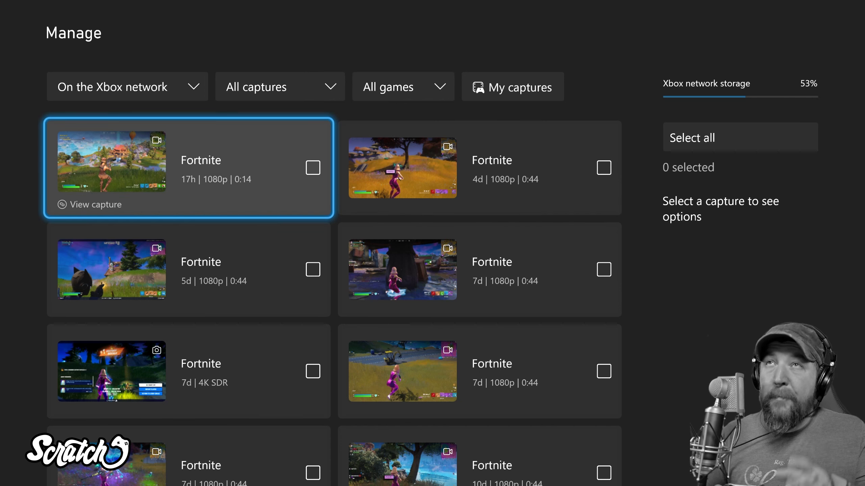
Step: Check the options for the four-day-old and adjacent seven-day-old Fortnite clips once more, and return to My captures
key(Right)
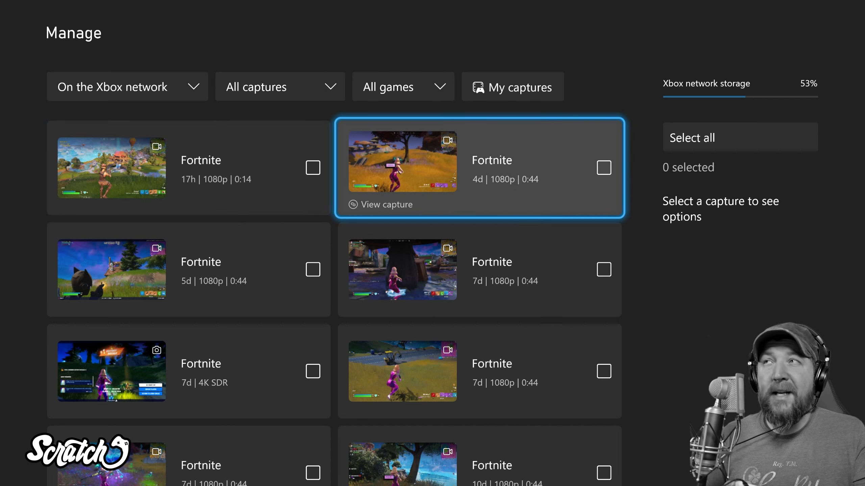
key(Return)
key(Down)
key(Return)
key(Return)
key(Up)
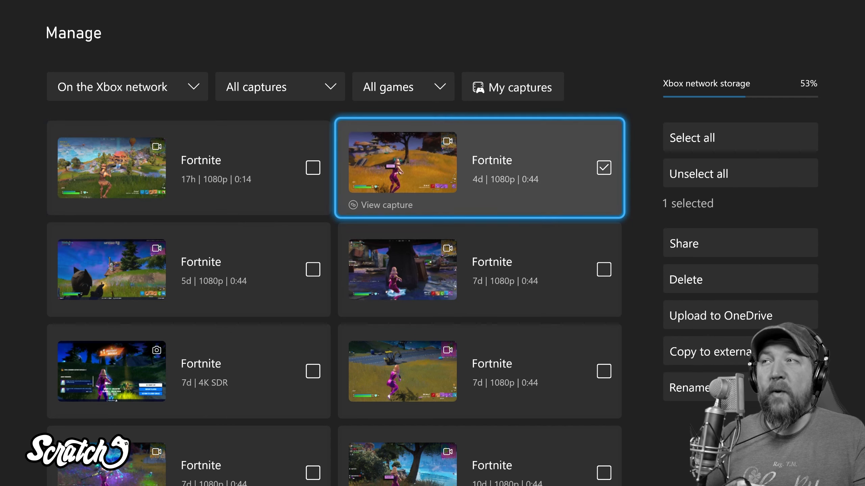
key(Return)
key(Escape)
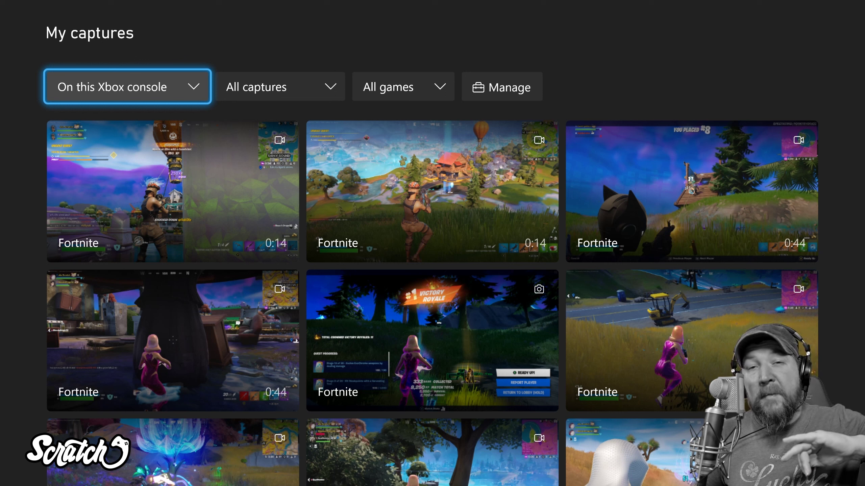